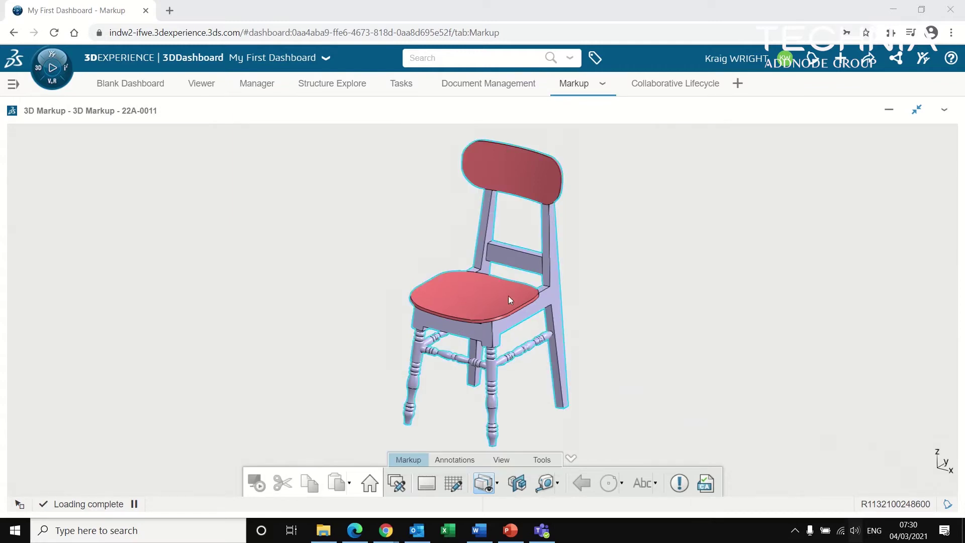
Start a new chair markup, retitle it 'Edit Thickness', and create it.
{"action": "left_click", "coordinate": [393, 484]}
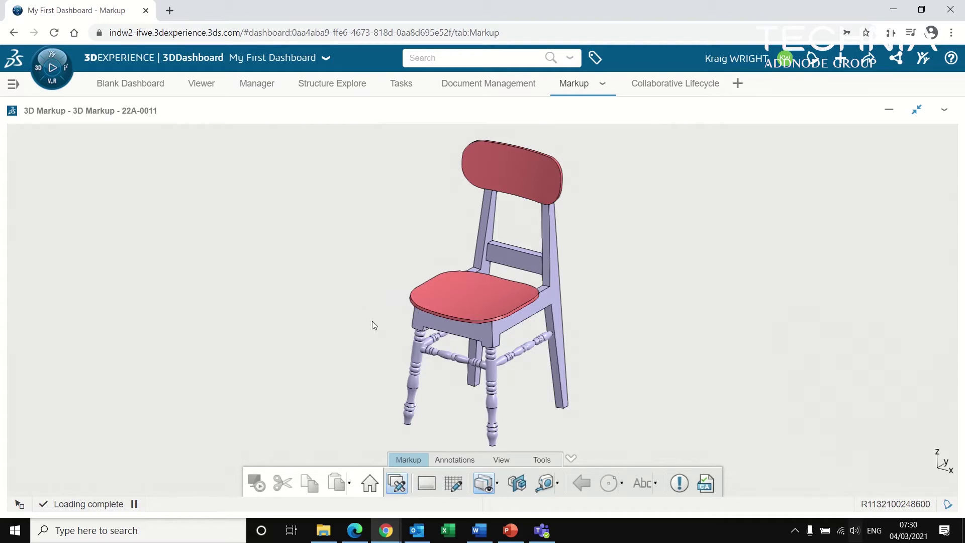
{"action": "left_click", "coordinate": [397, 484]}
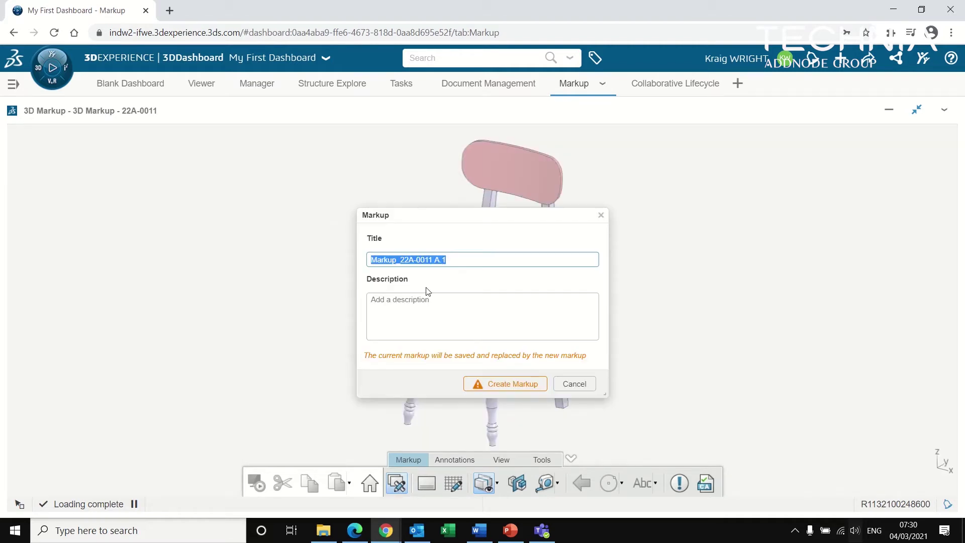
{"action": "type", "text": "ED"}
{"action": "key", "text": "BackSpace"}
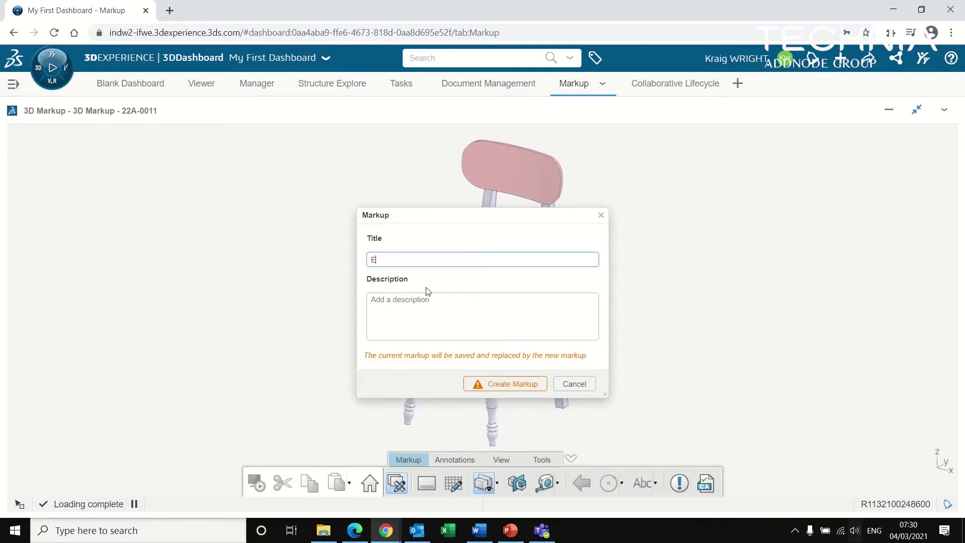
{"action": "type", "text": "dit HT"}
{"action": "key", "text": "BackSpace"}
{"action": "key", "text": "BackSpace"}
{"action": "key", "text": "BackSpace"}
{"action": "type", "text": "Thickness"}
{"action": "left_click", "coordinate": [502, 385]}
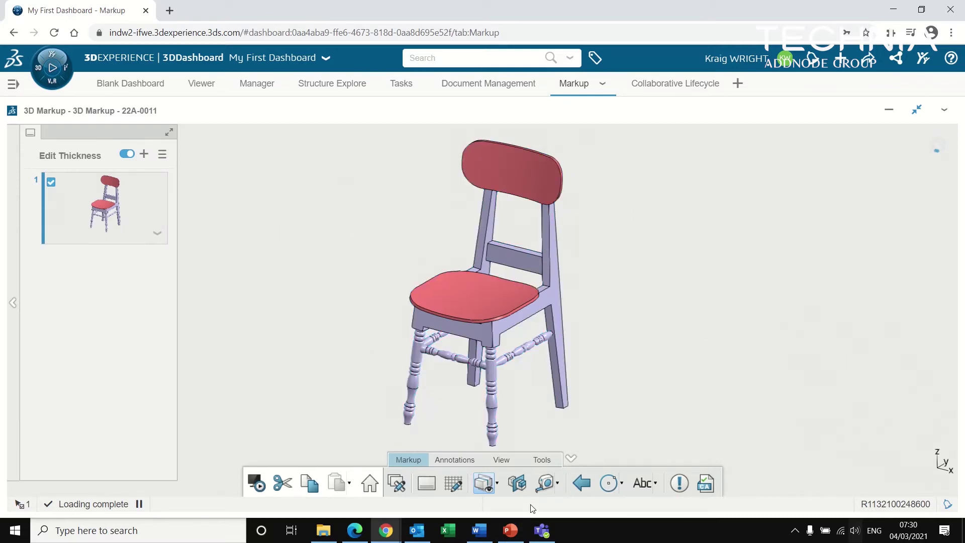
Draw a red circle around the chair seat, then view the seat closer up.
{"action": "left_click", "coordinate": [610, 483]}
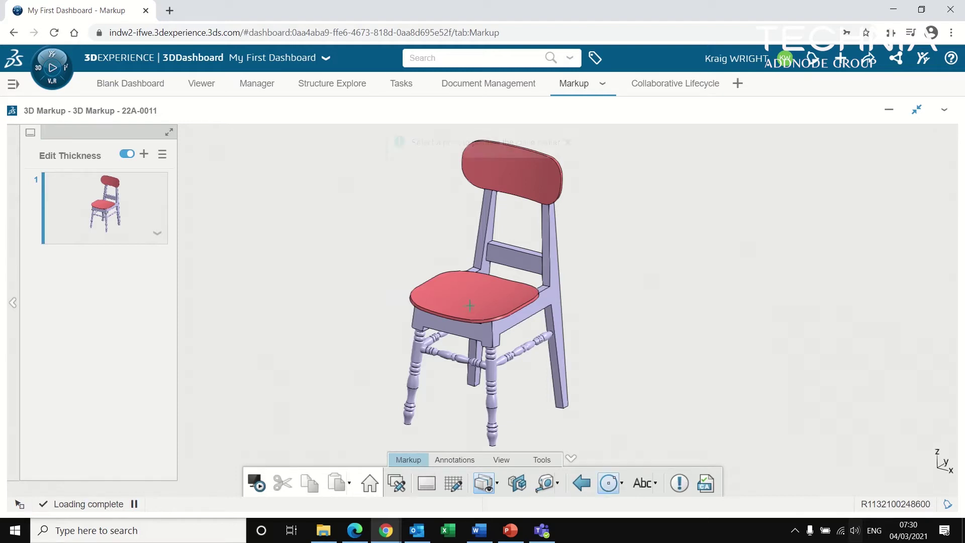
{"action": "left_click", "coordinate": [496, 319]}
{"action": "left_click", "coordinate": [624, 412]}
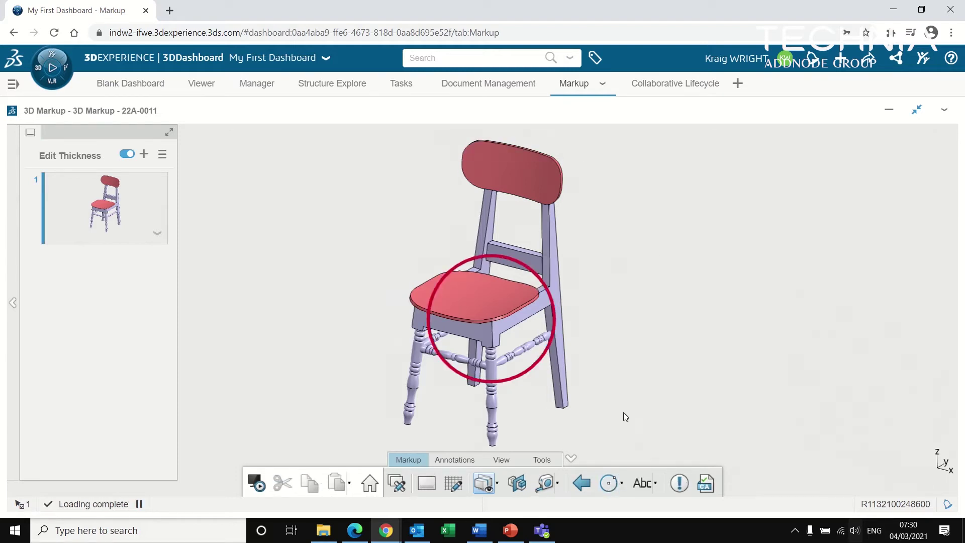
{"action": "mouse_move", "coordinate": [638, 375]}
{"action": "middle_mouse_down"}
{"action": "mouse_move", "coordinate": [757, 344]}
{"action": "mouse_move", "coordinate": [640, 367]}
{"action": "middle_mouse_up"}
{"action": "mouse_move", "coordinate": [606, 313]}
{"action": "middle_mouse_down"}
{"action": "mouse_move", "coordinate": [612, 377]}
{"action": "mouse_move", "coordinate": [622, 252]}
{"action": "mouse_move", "coordinate": [609, 301]}
{"action": "middle_mouse_up"}
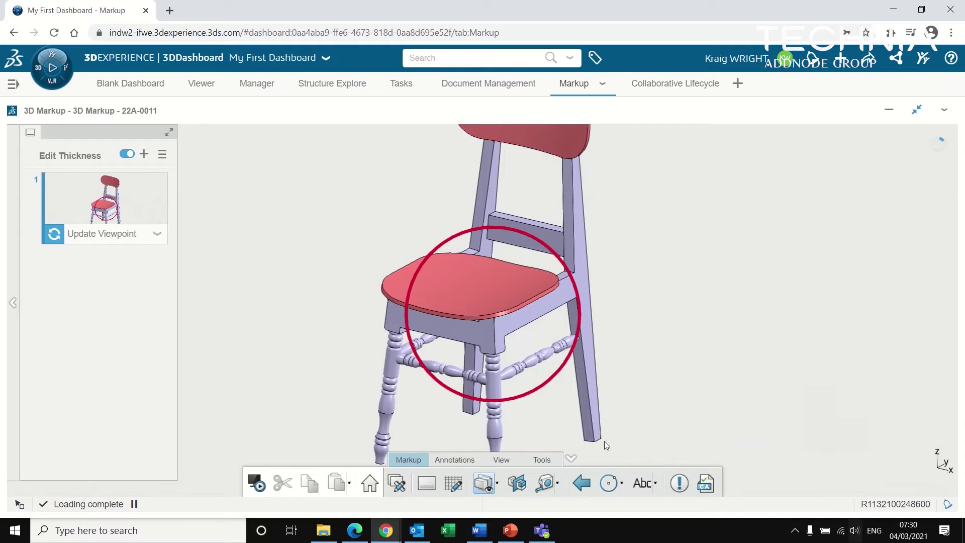
Add a leader note 'Increase thickness here.' on the circle, label placed right of the chair.
{"action": "left_click", "coordinate": [643, 483]}
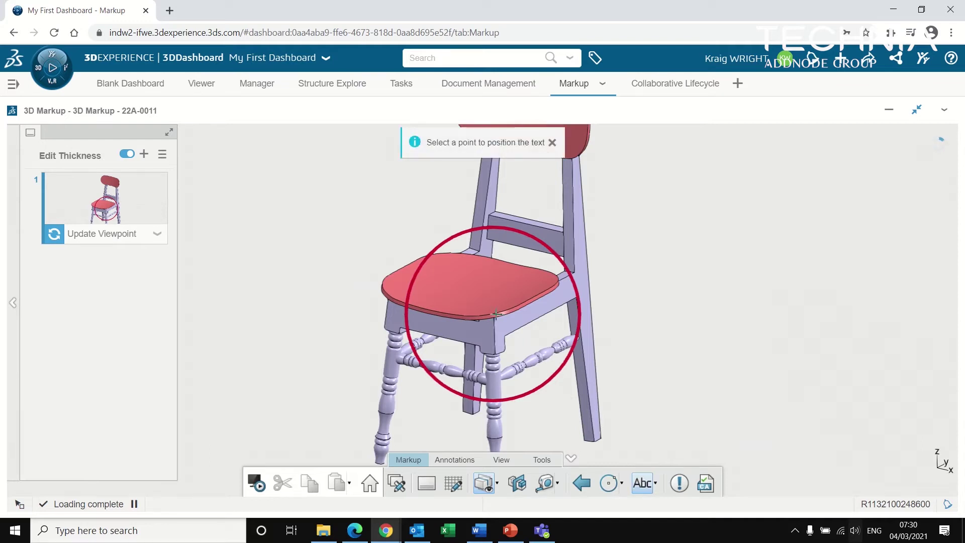
{"action": "left_click", "coordinate": [578, 312]}
{"action": "left_click_drag", "start_coordinate": [495, 252], "coordinate": [739, 227]}
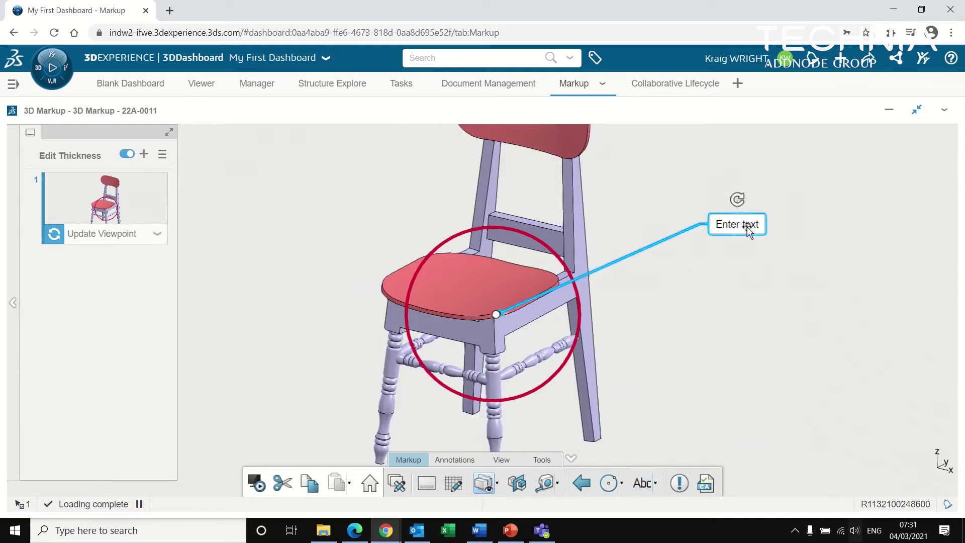
{"action": "double_click", "coordinate": [738, 227]}
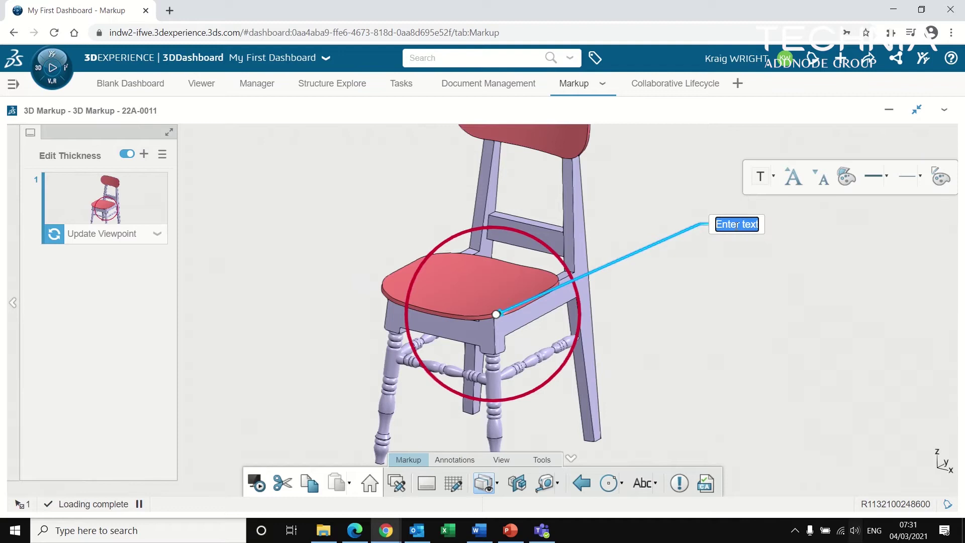
{"action": "type", "text": "Increase th"}
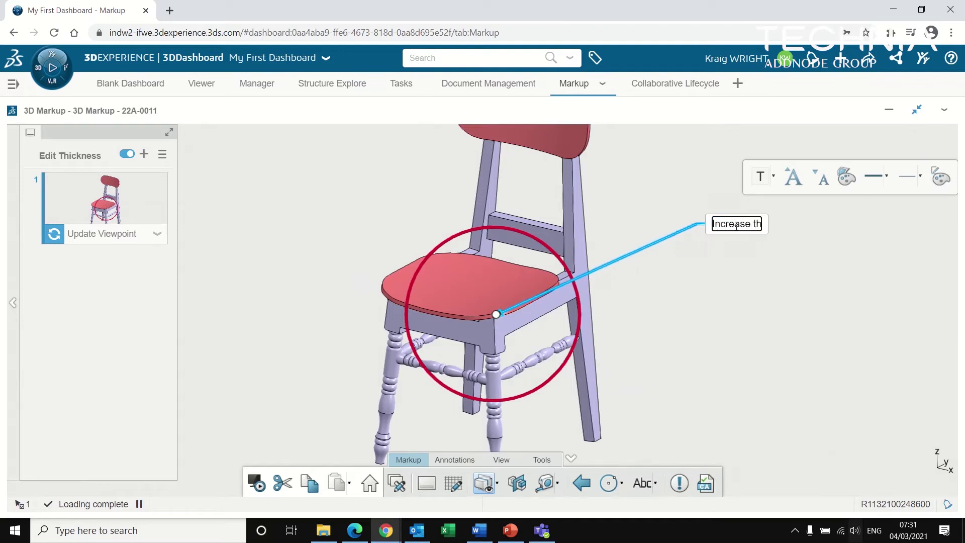
{"action": "type", "text": "ickne"}
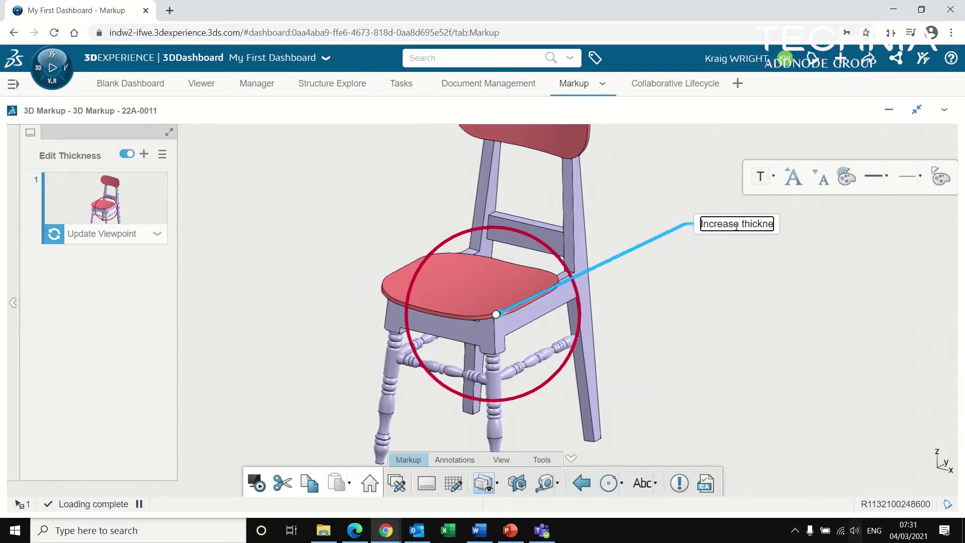
{"action": "type", "text": "ss here"}
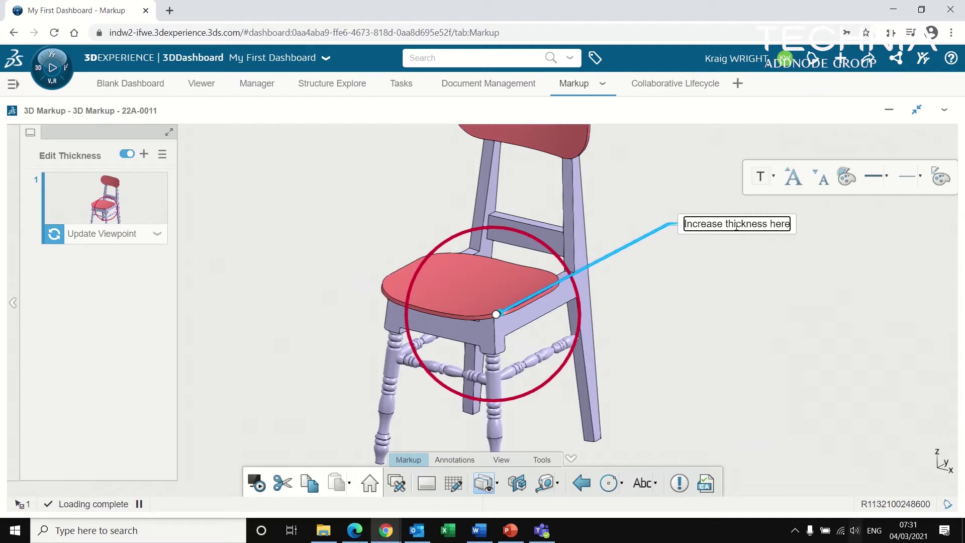
{"action": "type", "text": "."}
{"action": "key", "text": "Return"}
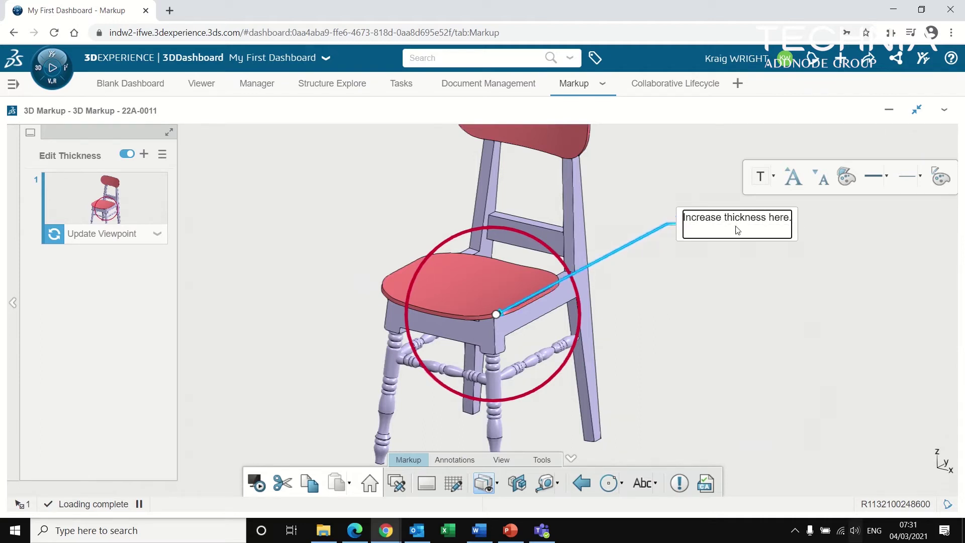
{"action": "left_click", "coordinate": [764, 267]}
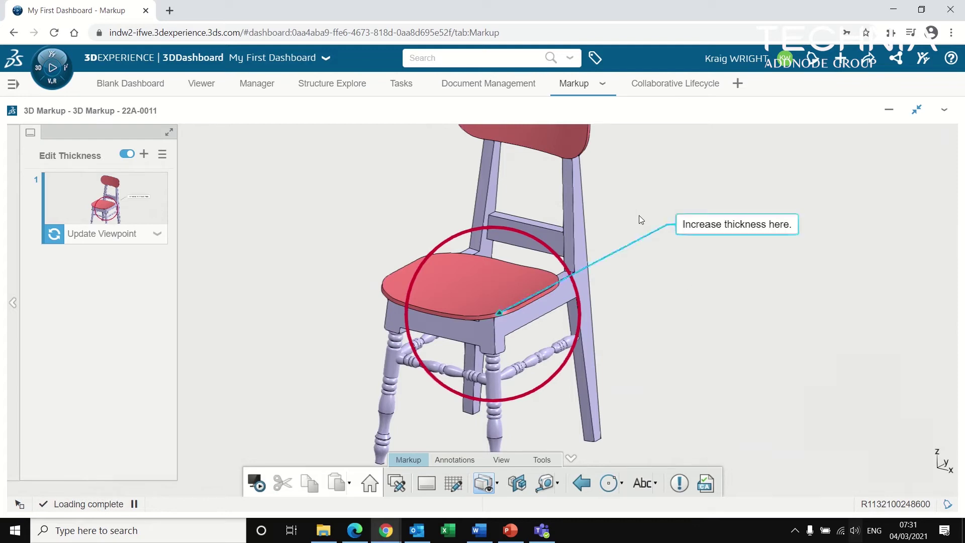
{"action": "mouse_move", "coordinate": [633, 287]}
{"action": "middle_mouse_down"}
{"action": "mouse_move", "coordinate": [629, 387]}
{"action": "mouse_move", "coordinate": [601, 332]}
{"action": "mouse_move", "coordinate": [366, 350]}
{"action": "middle_mouse_up"}
{"action": "scroll", "coordinate": [729, 377], "scroll_direction": "down", "scroll_amount": 1}
{"action": "scroll", "coordinate": [632, 328], "scroll_direction": "down", "scroll_amount": 1}
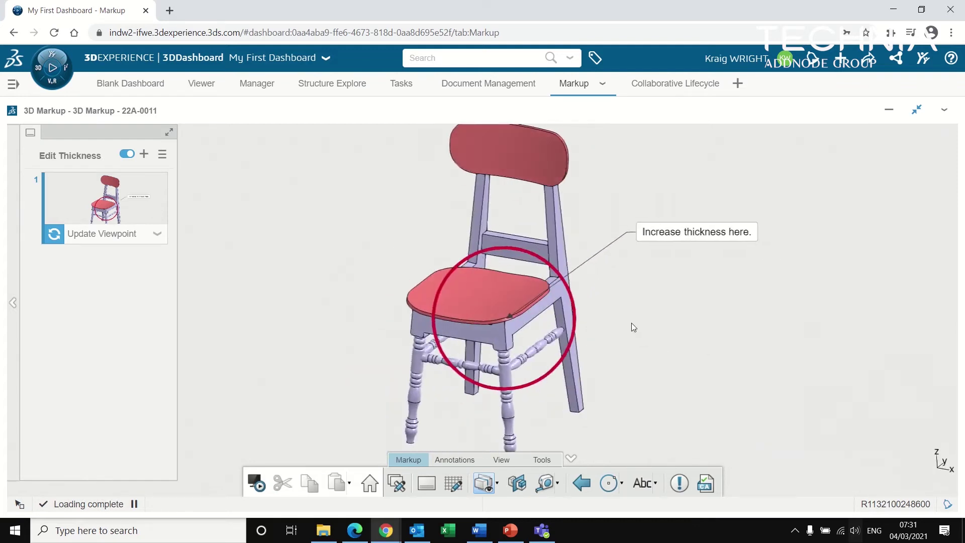
{"action": "scroll", "coordinate": [625, 393], "scroll_direction": "down", "scroll_amount": 2}
{"action": "scroll", "coordinate": [614, 394], "scroll_direction": "down", "scroll_amount": 2}
{"action": "scroll", "coordinate": [615, 394], "scroll_direction": "up", "scroll_amount": 1}
{"action": "scroll", "coordinate": [623, 369], "scroll_direction": "up", "scroll_amount": 2}
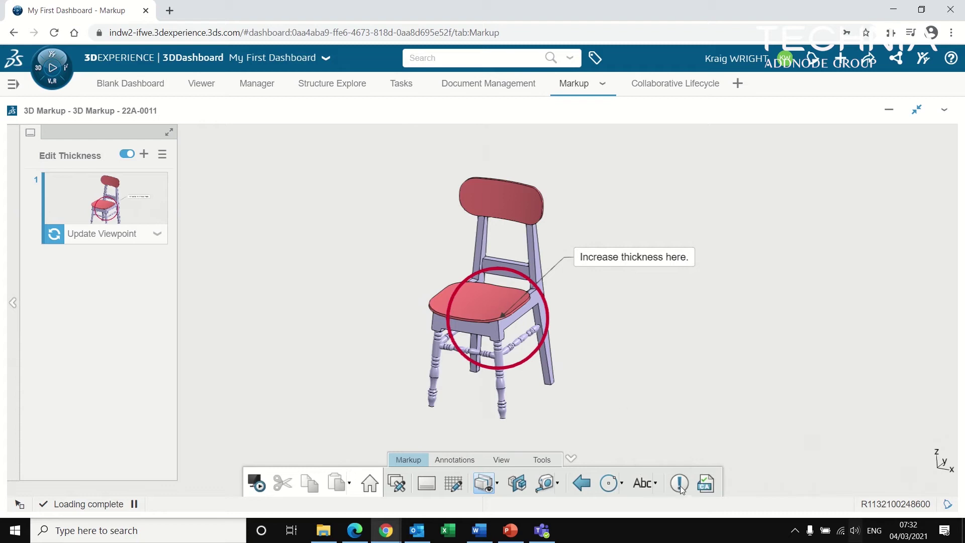
Begin a new issue from the markup and select its 'Edit Thickness' title.
{"action": "left_click", "coordinate": [681, 486]}
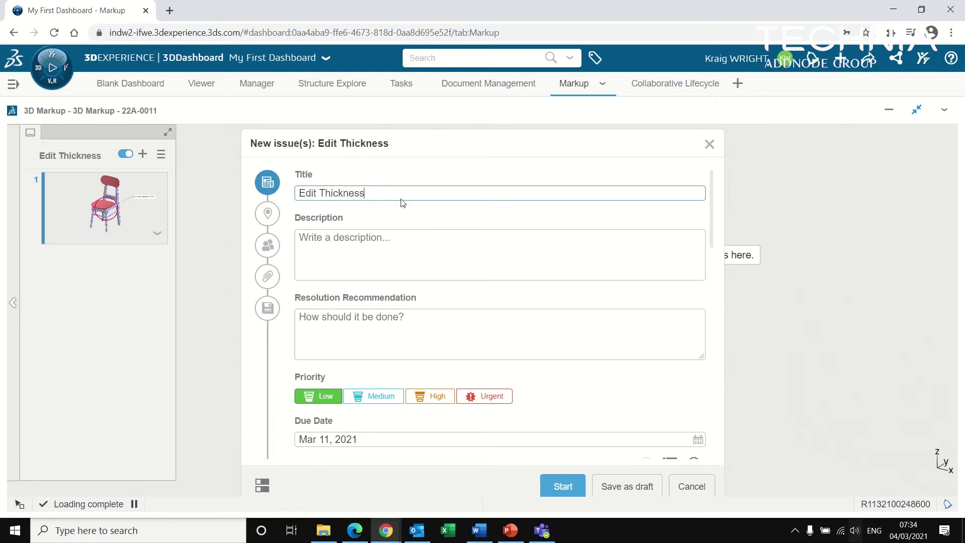
{"action": "left_click", "coordinate": [390, 186]}
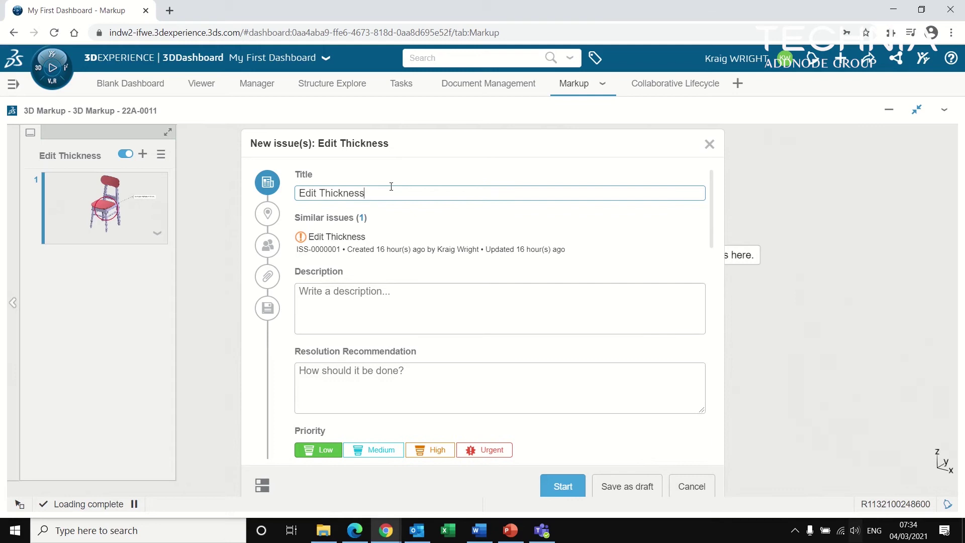
{"action": "scroll", "coordinate": [398, 201], "scroll_direction": "down", "scroll_amount": 1}
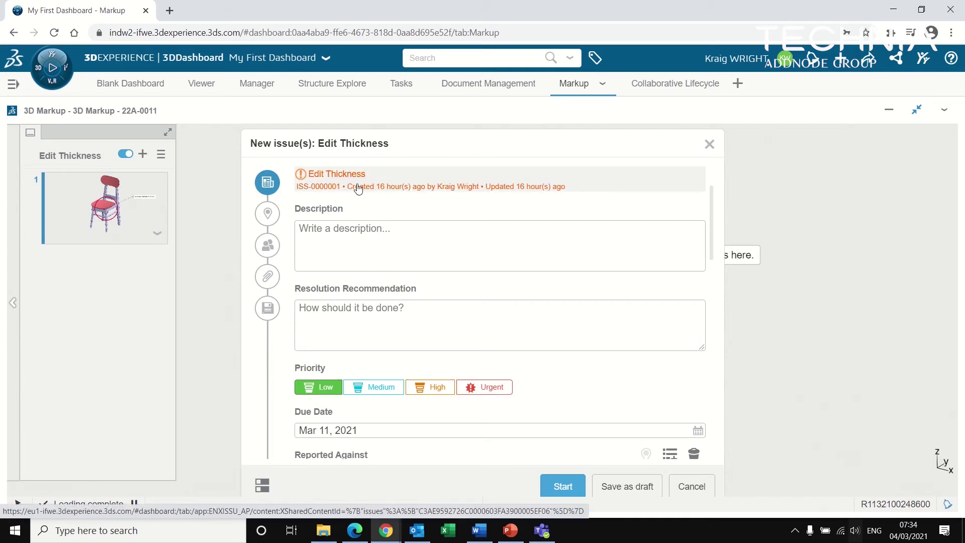
{"action": "scroll", "coordinate": [426, 296], "scroll_direction": "down", "scroll_amount": 1}
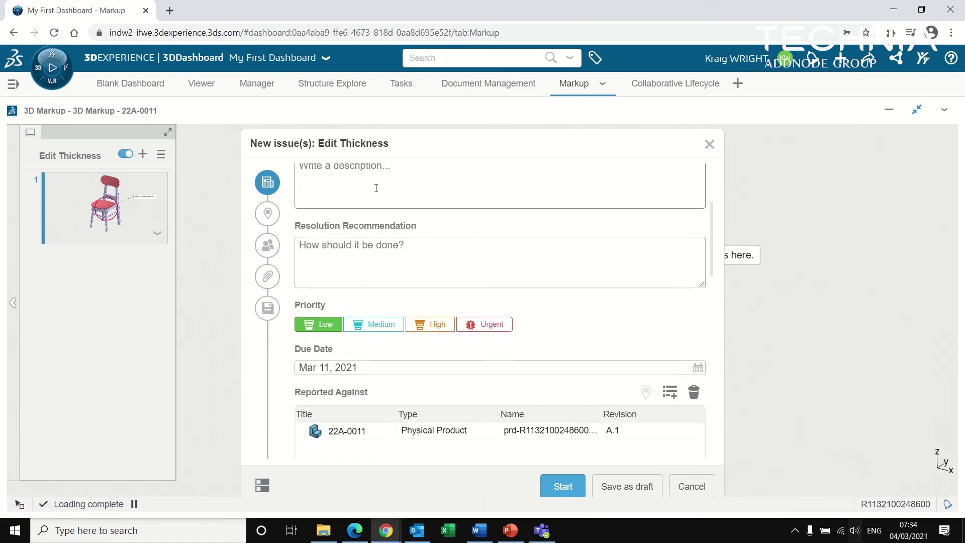
{"action": "scroll", "coordinate": [362, 211], "scroll_direction": "down", "scroll_amount": 1}
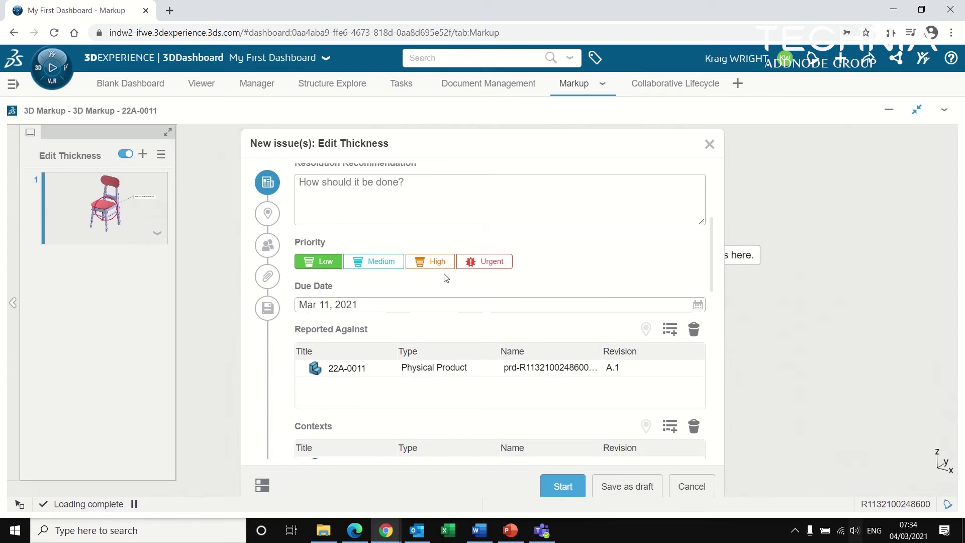
{"action": "scroll", "coordinate": [445, 278], "scroll_direction": "down", "scroll_amount": 1}
{"action": "scroll", "coordinate": [426, 270], "scroll_direction": "down", "scroll_amount": 1}
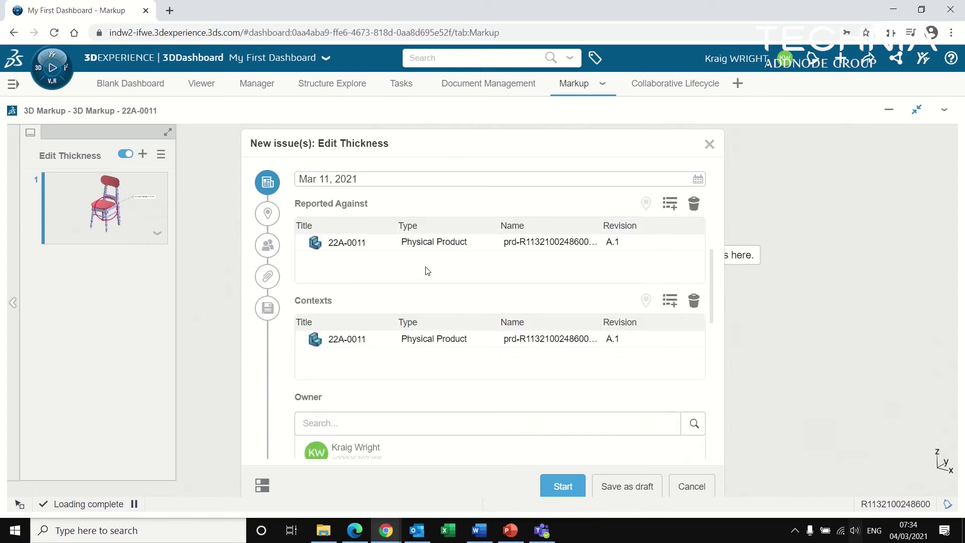
{"action": "scroll", "coordinate": [366, 259], "scroll_direction": "down", "scroll_amount": 1}
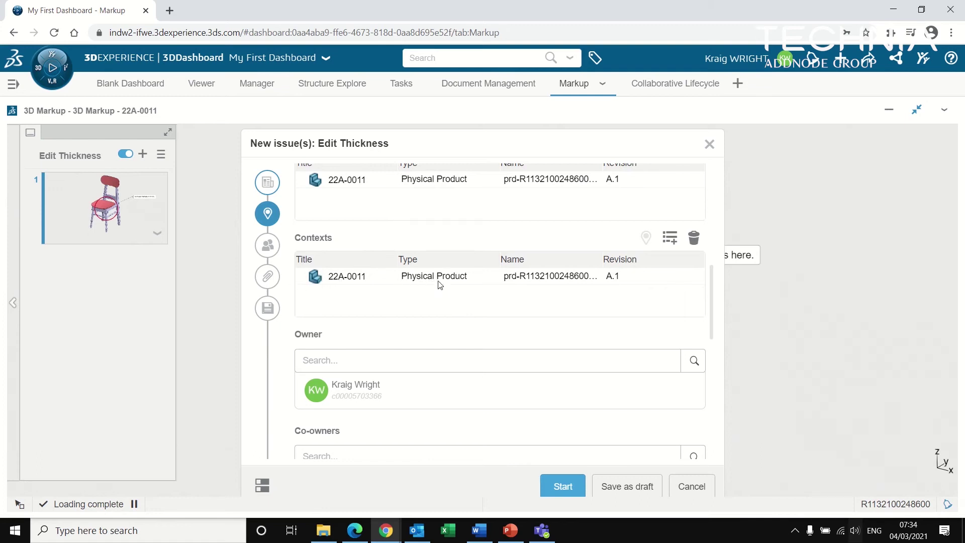
{"action": "scroll", "coordinate": [483, 310], "scroll_direction": "down", "scroll_amount": 1}
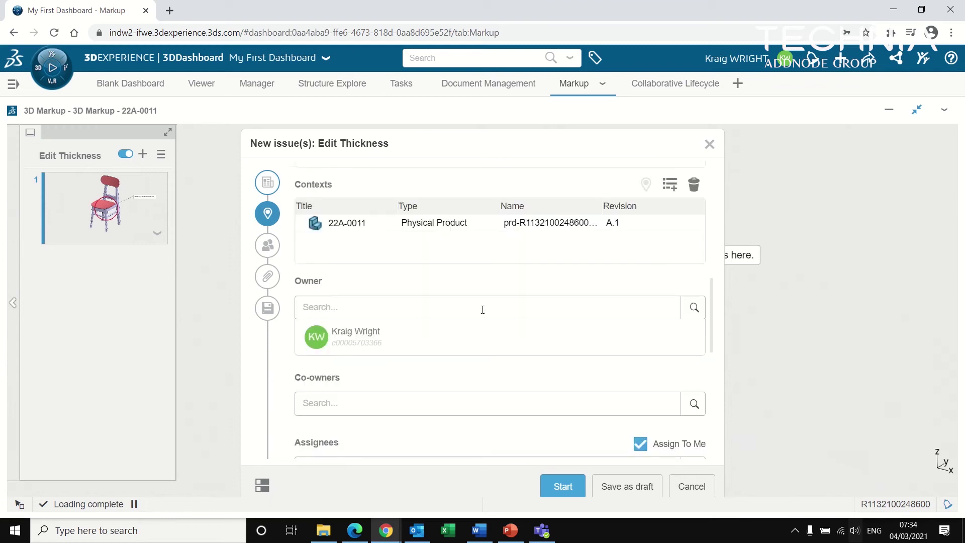
{"action": "scroll", "coordinate": [498, 309], "scroll_direction": "down", "scroll_amount": 1}
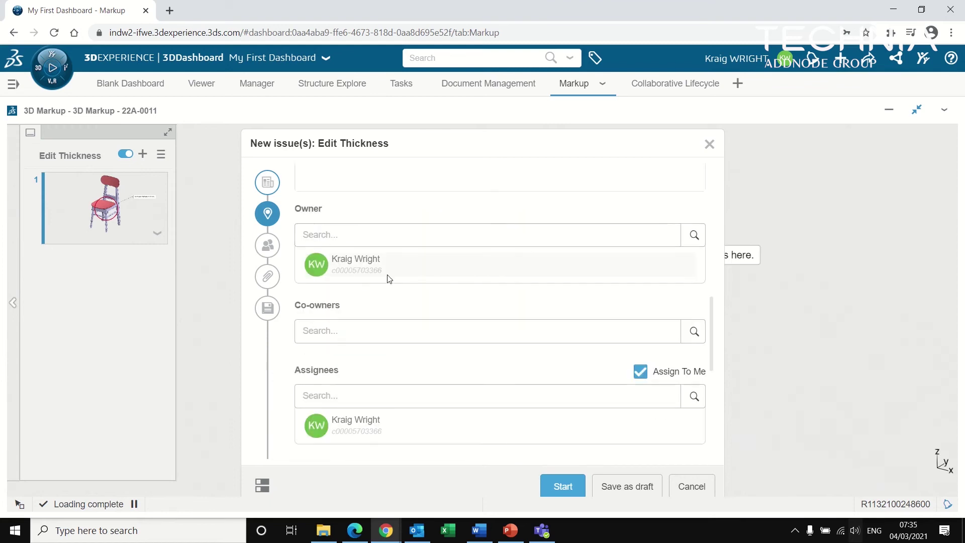
{"action": "scroll", "coordinate": [388, 278], "scroll_direction": "down", "scroll_amount": 1}
{"action": "scroll", "coordinate": [388, 275], "scroll_direction": "down", "scroll_amount": 1}
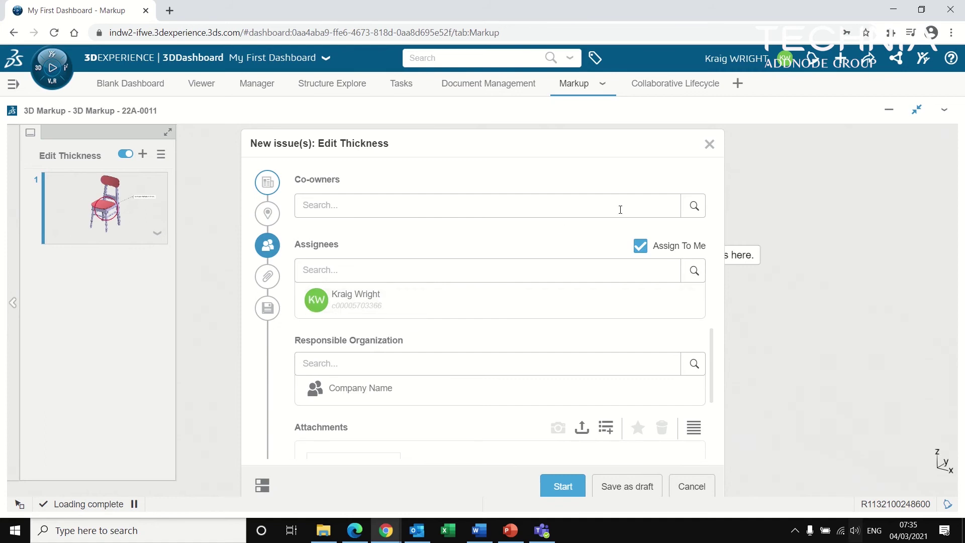
{"action": "left_click", "coordinate": [640, 245]}
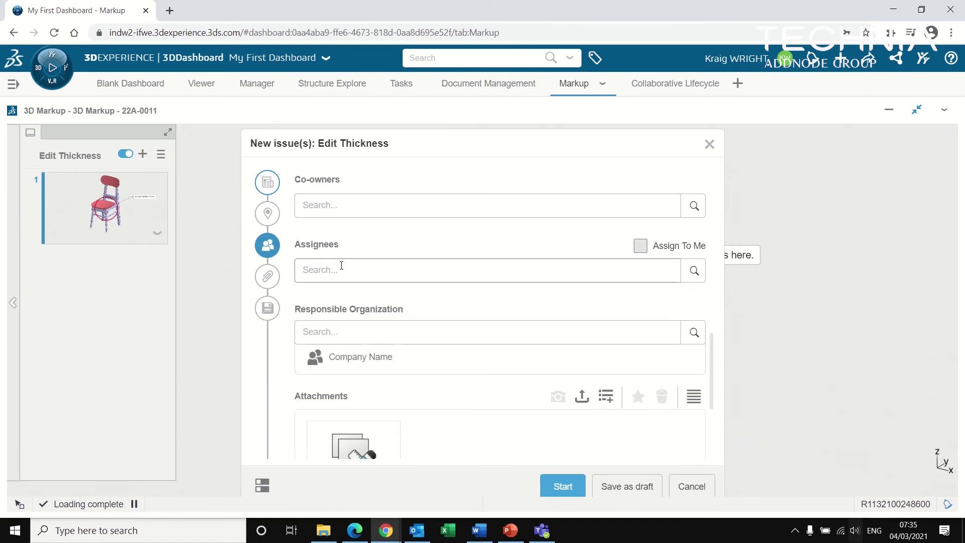
{"action": "left_click", "coordinate": [314, 272]}
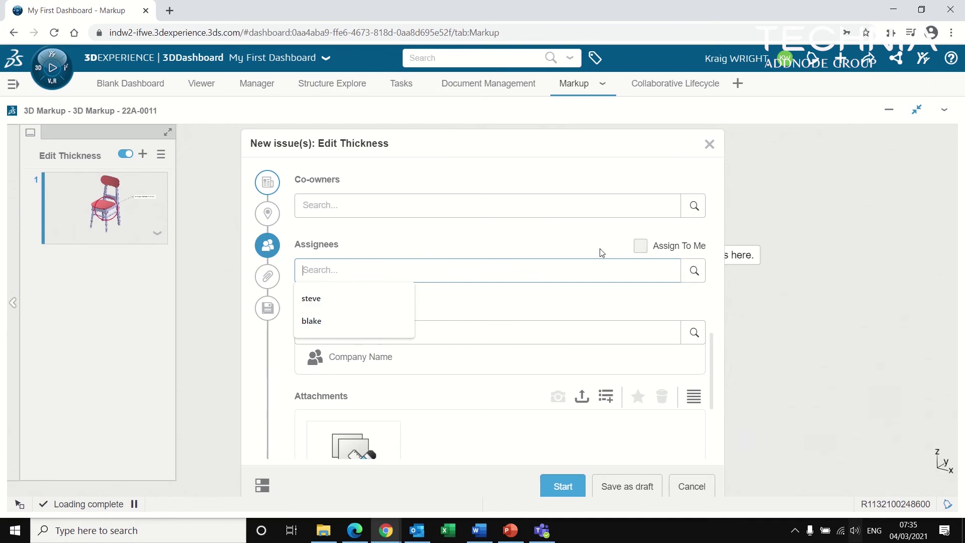
{"action": "left_click", "coordinate": [641, 246]}
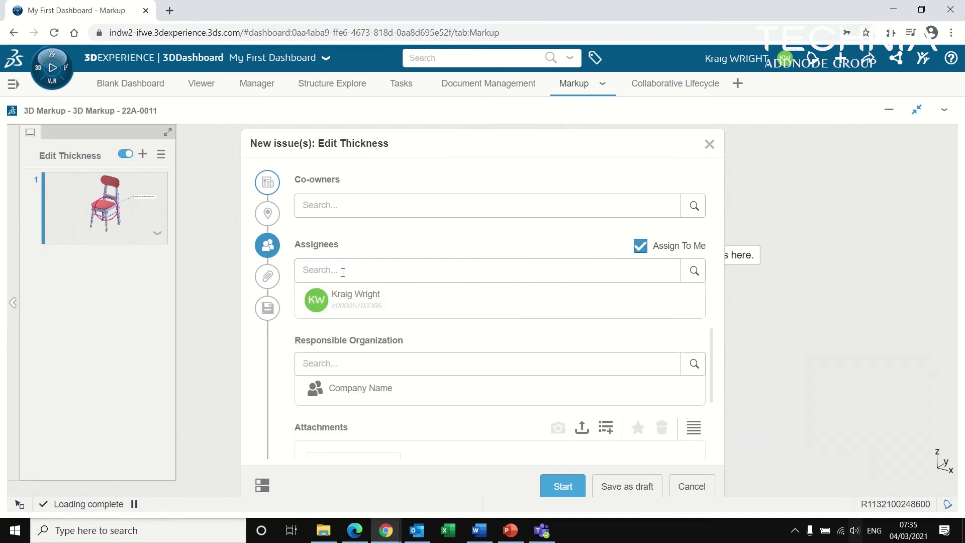
{"action": "scroll", "coordinate": [467, 237], "scroll_direction": "down", "scroll_amount": 2}
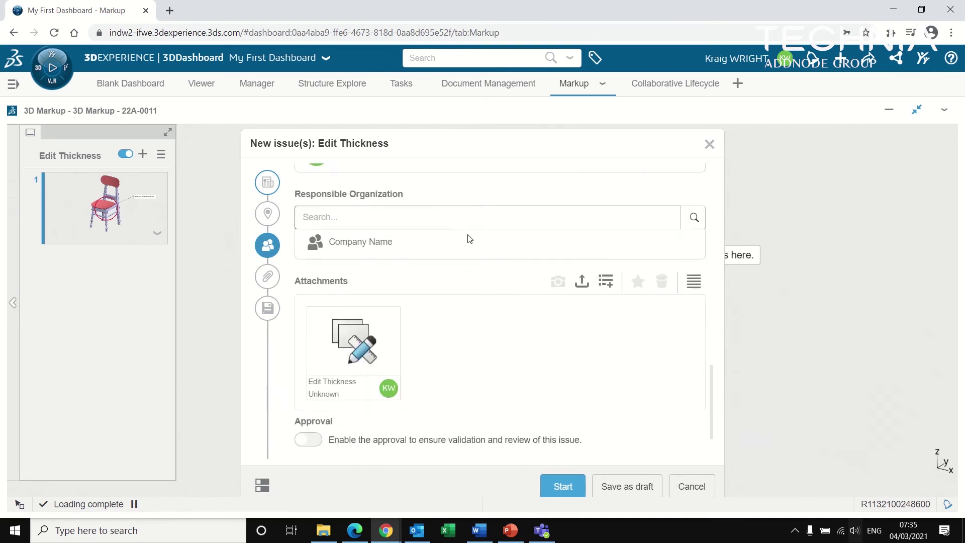
{"action": "scroll", "coordinate": [468, 238], "scroll_direction": "down", "scroll_amount": 1}
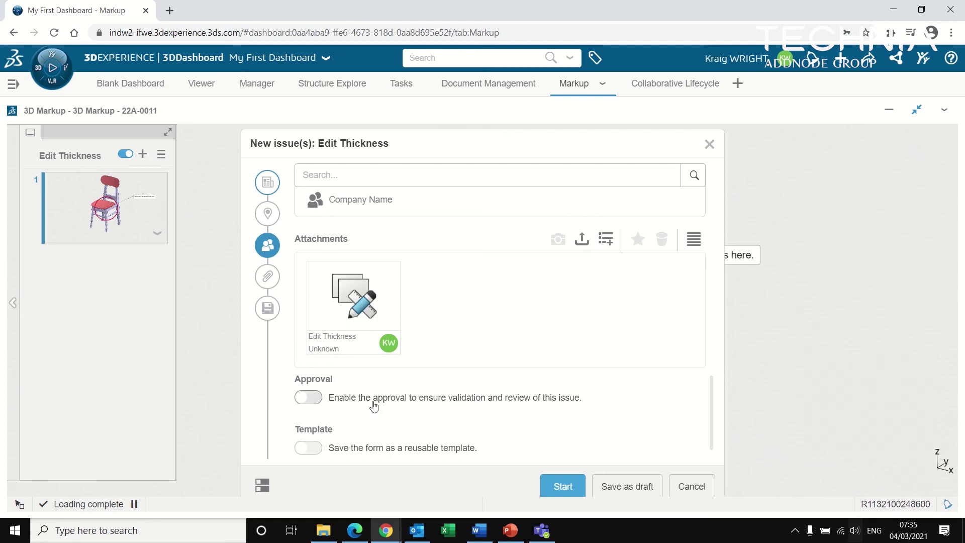
Submit the New issue form with Start to create the Edit Thickness issue.
{"action": "left_click", "coordinate": [569, 490]}
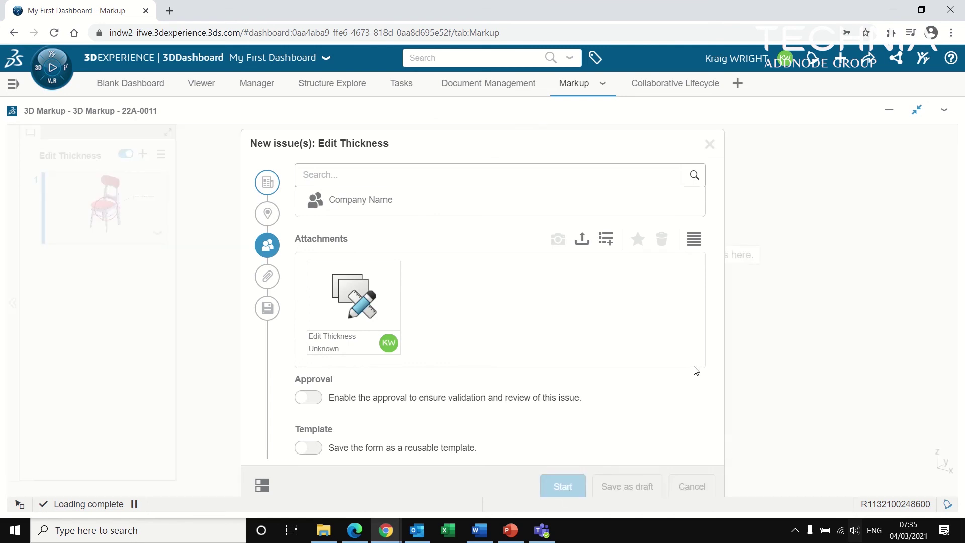